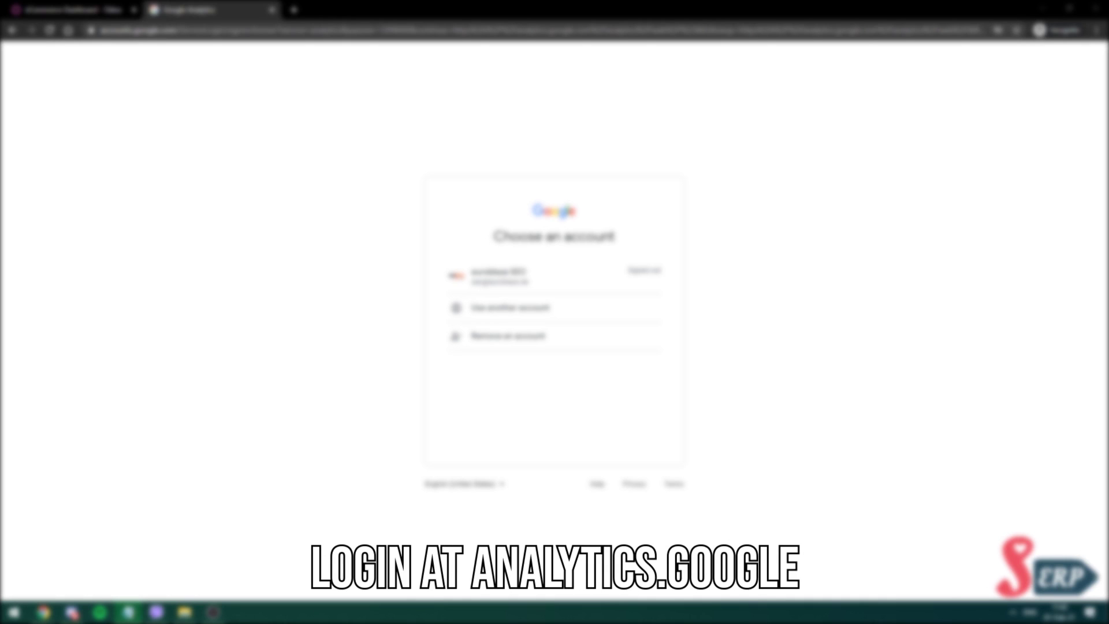
Step: Sign in to Google Analytics with the saved Google account and its autofilled password
left_click(537, 274)
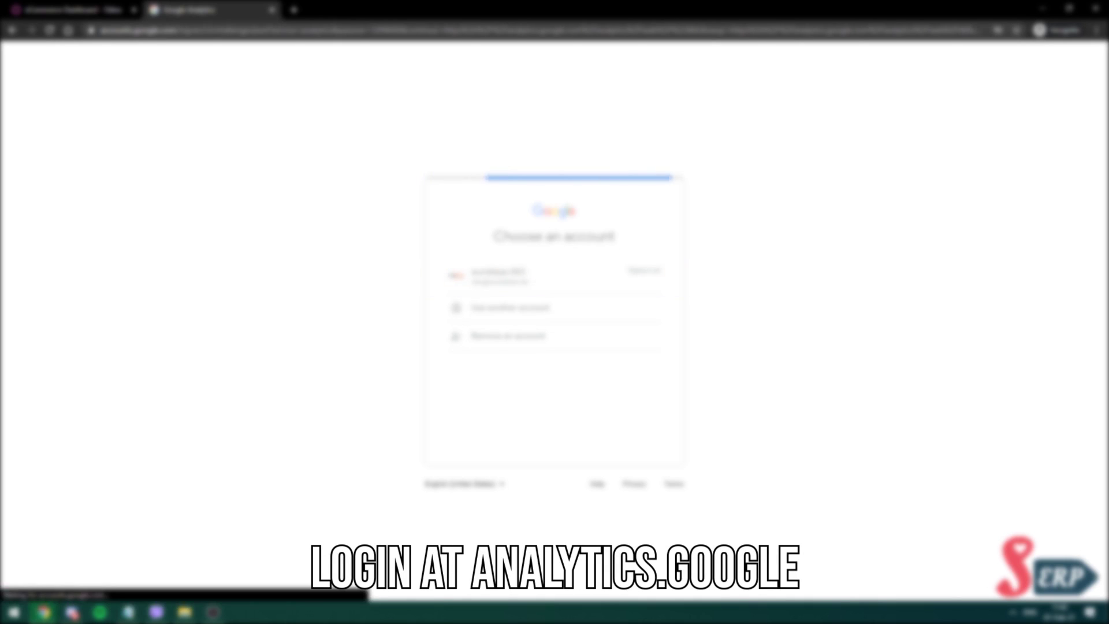
left_click(491, 321)
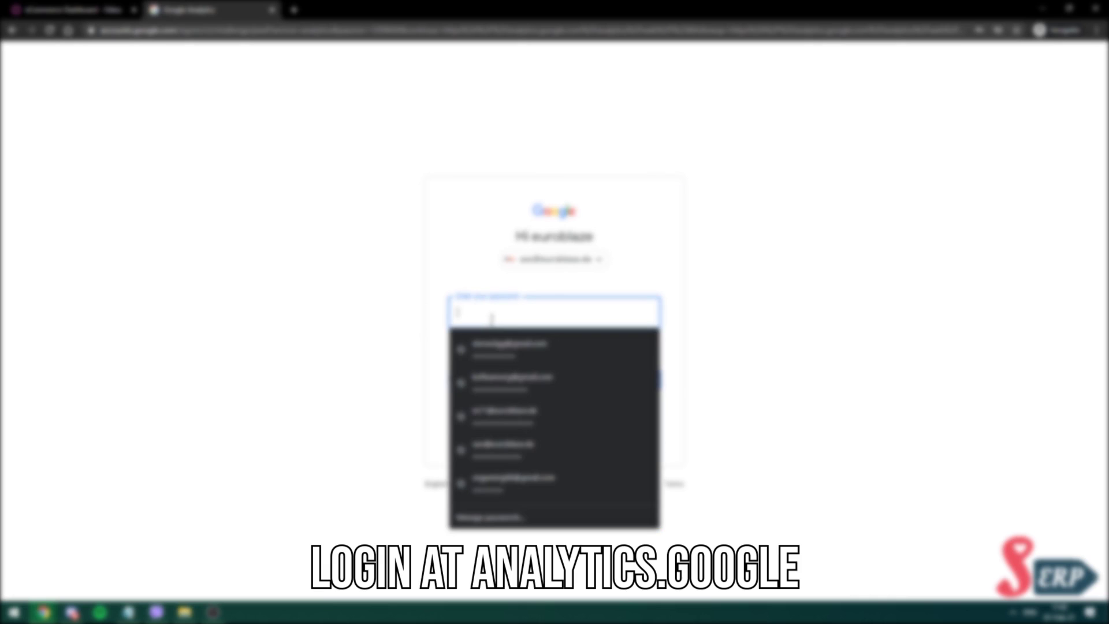
left_click(516, 448)
left_click(636, 384)
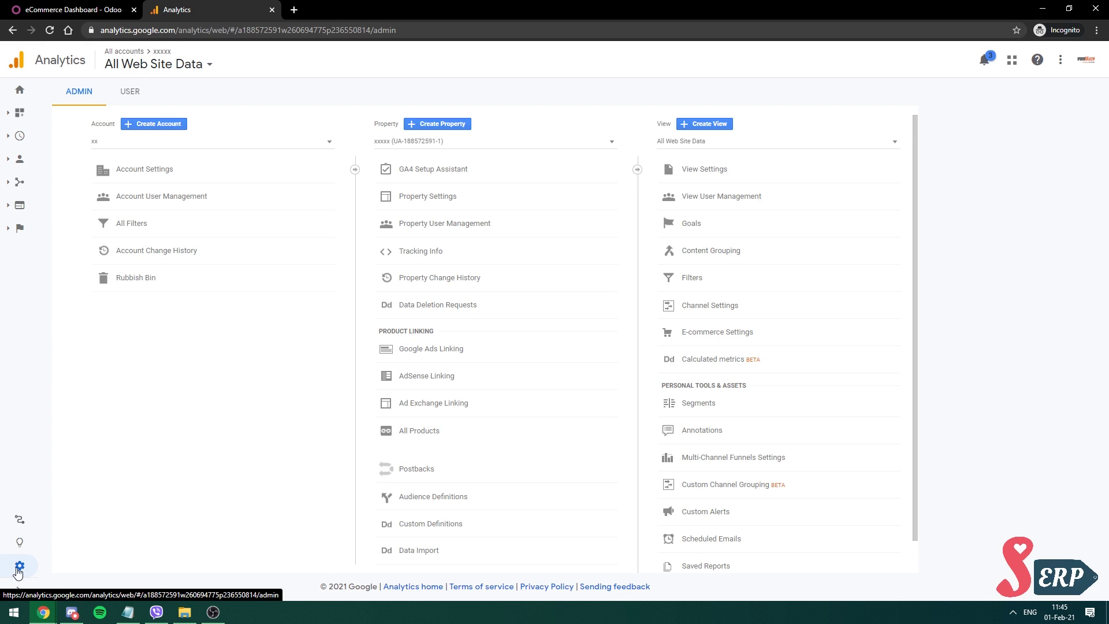
Step: Start a new Analytics account from Admin and enter the Simplify-ERP test account name
left_click(167, 124)
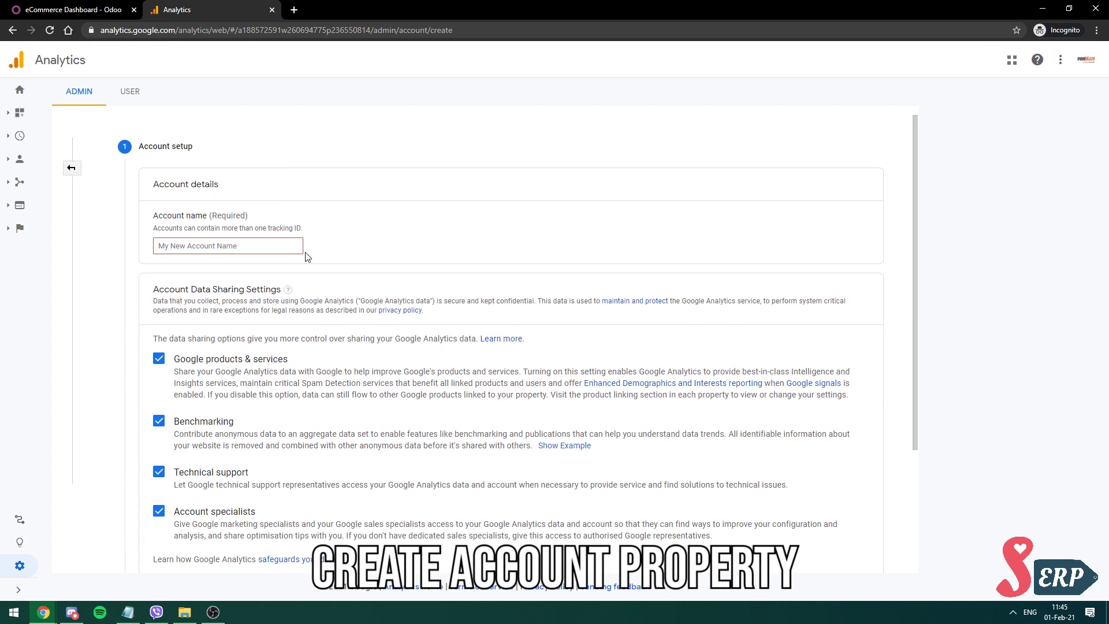
left_click(263, 245)
type("Simplify-")
type("ERP Test Analy")
type("tics")
scroll(291, 349, "down", 3)
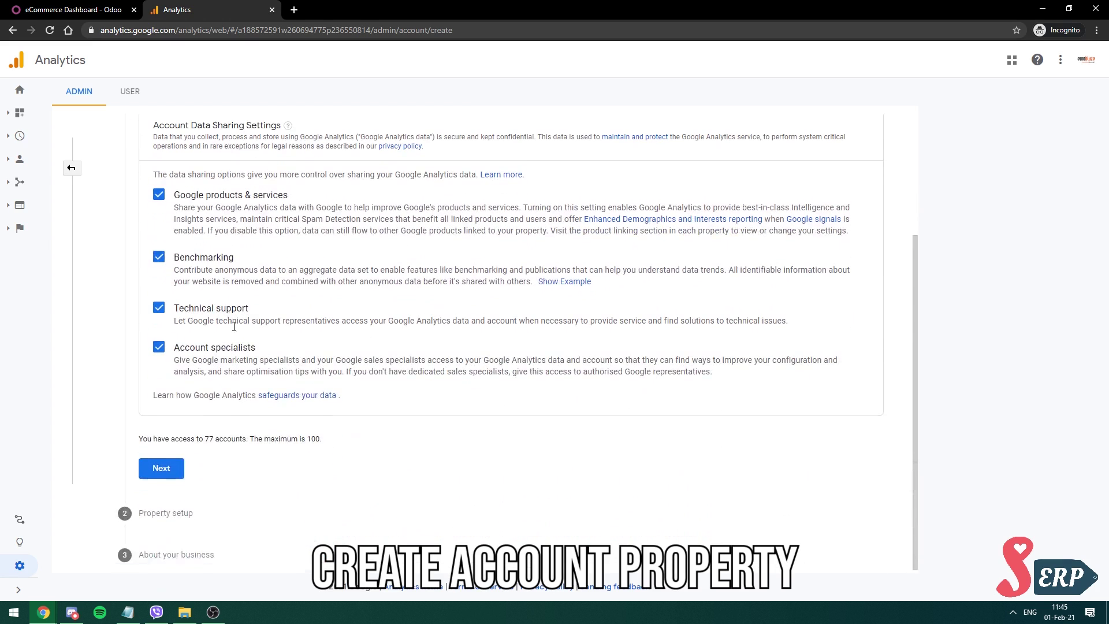
Step: Enter property name 'Simplify-ERP Test Analytics', with North Macedonia time zone and Euro (EUR €) currency
left_click(174, 466)
left_click(271, 310)
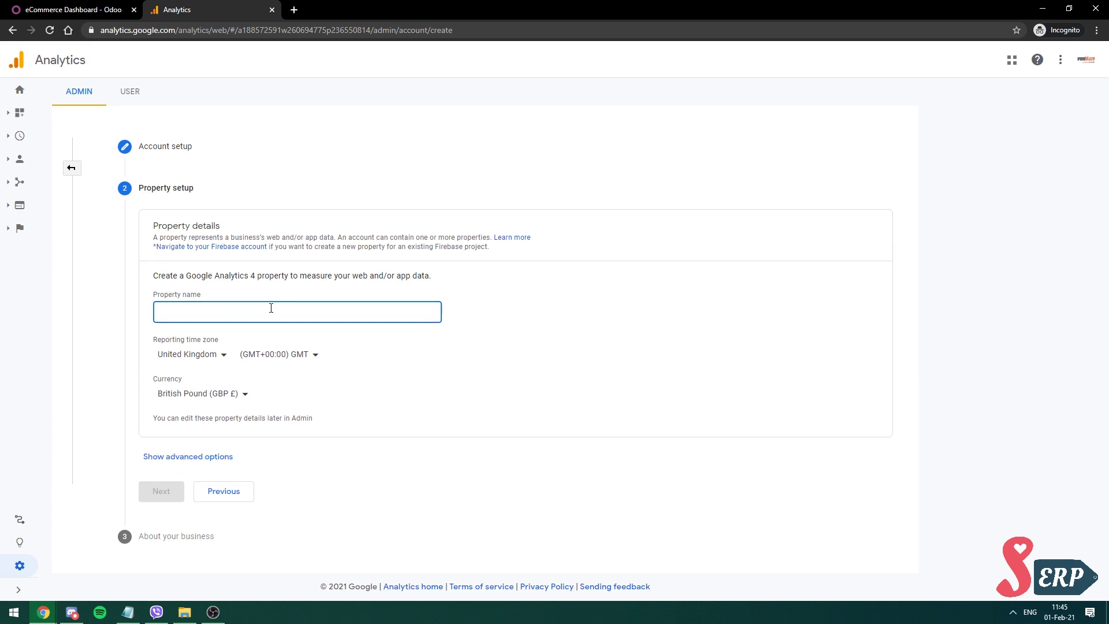
type("Simpli")
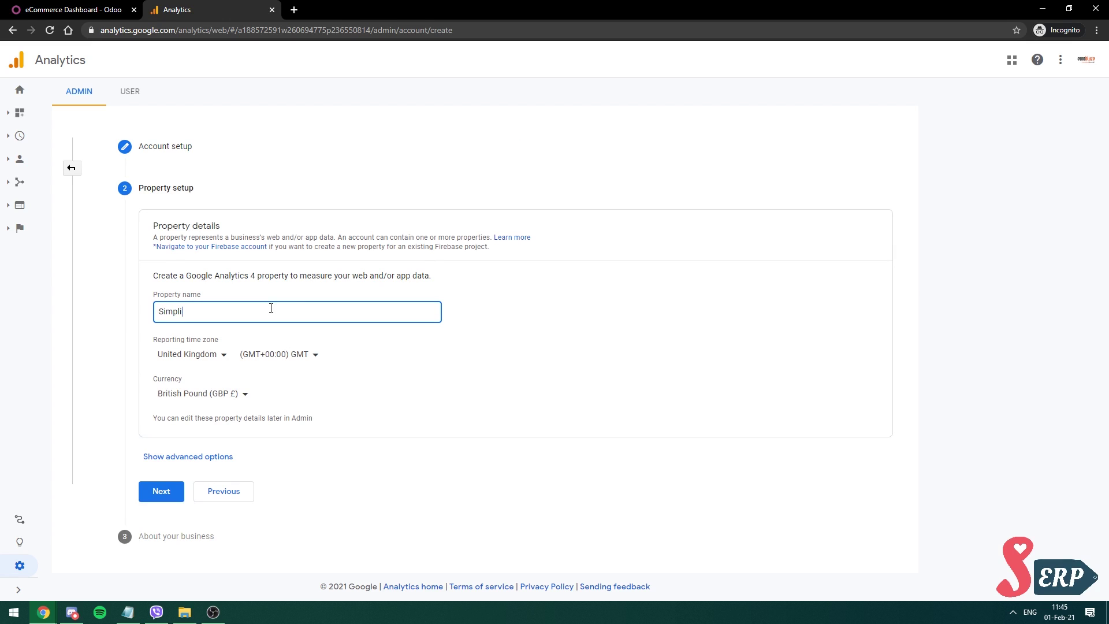
type("fy-ERP Test Analy")
type("tics")
left_click(203, 354)
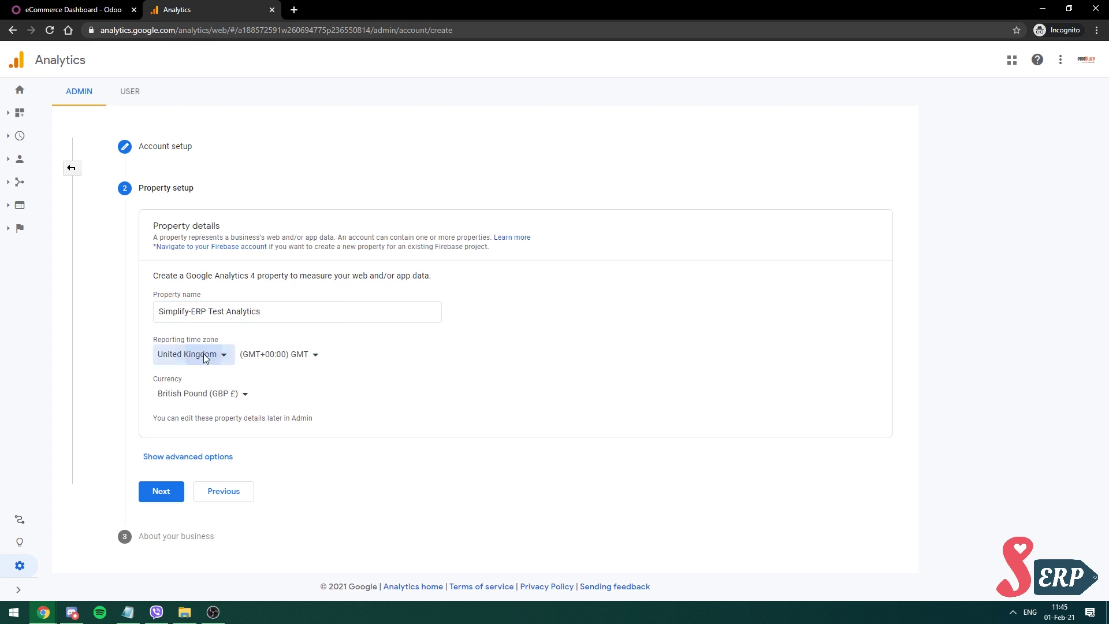
type("ma")
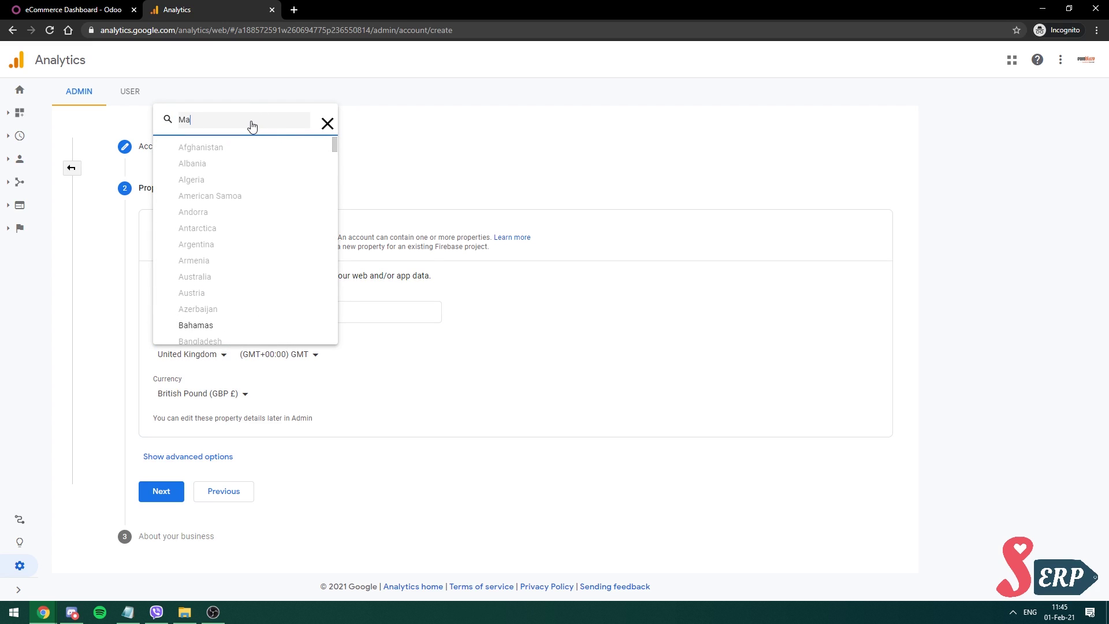
type("cedonia")
left_click(236, 156)
left_click(229, 396)
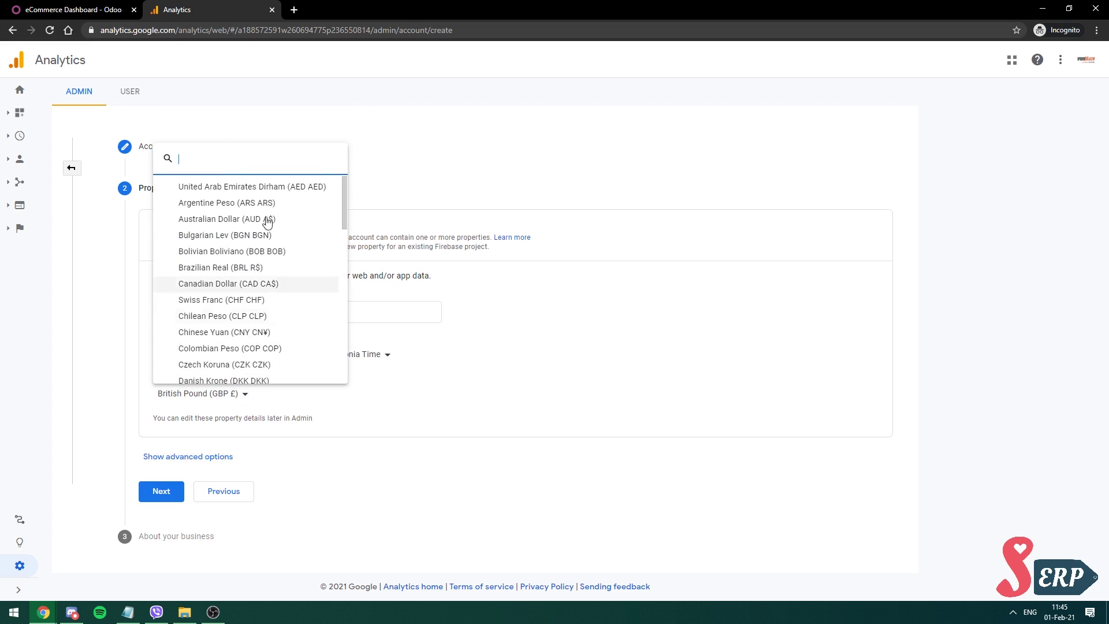
type("Eur")
left_click(216, 279)
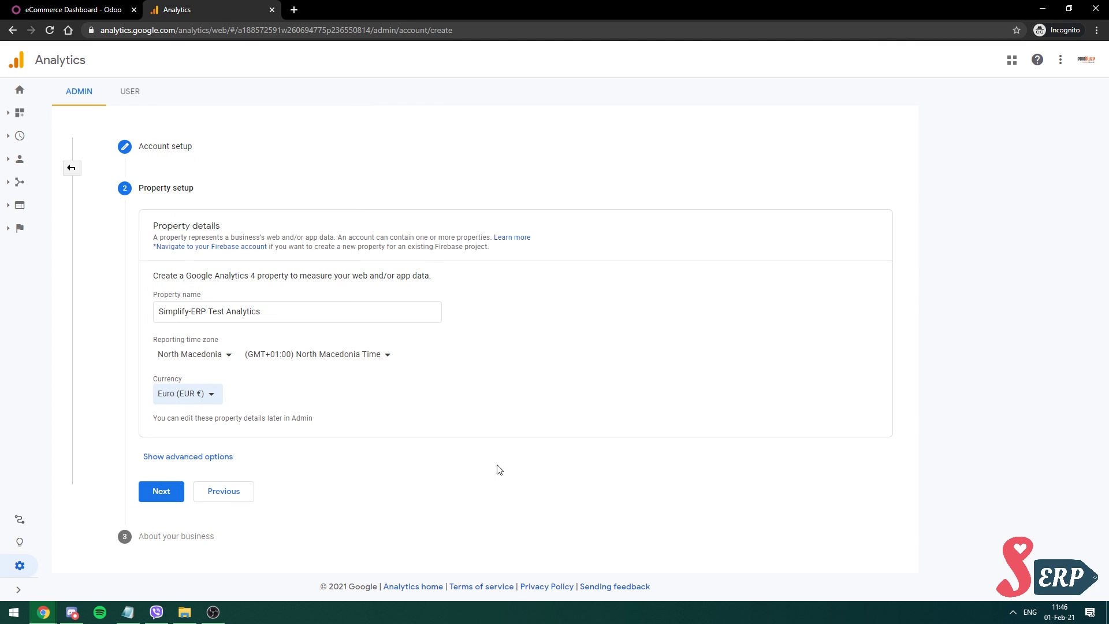
Step: Set up a Universal Analytics-only property for simplify-erp.com in the advanced options, then continue
left_click(193, 463)
scroll(249, 446, "down", 1)
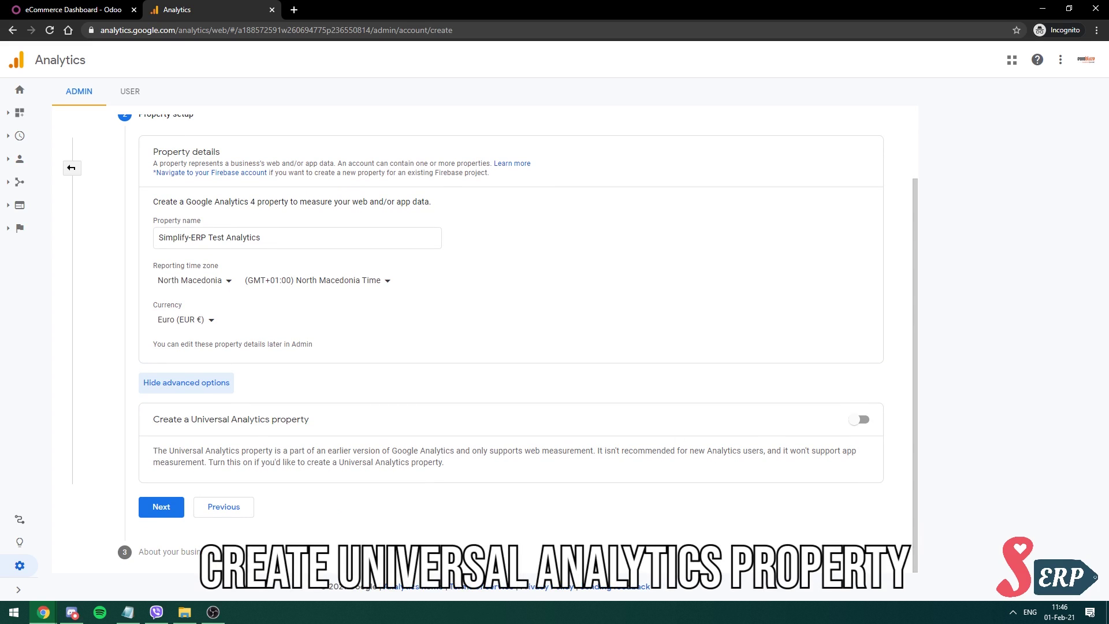
left_click(860, 419)
scroll(519, 390, "down", 2)
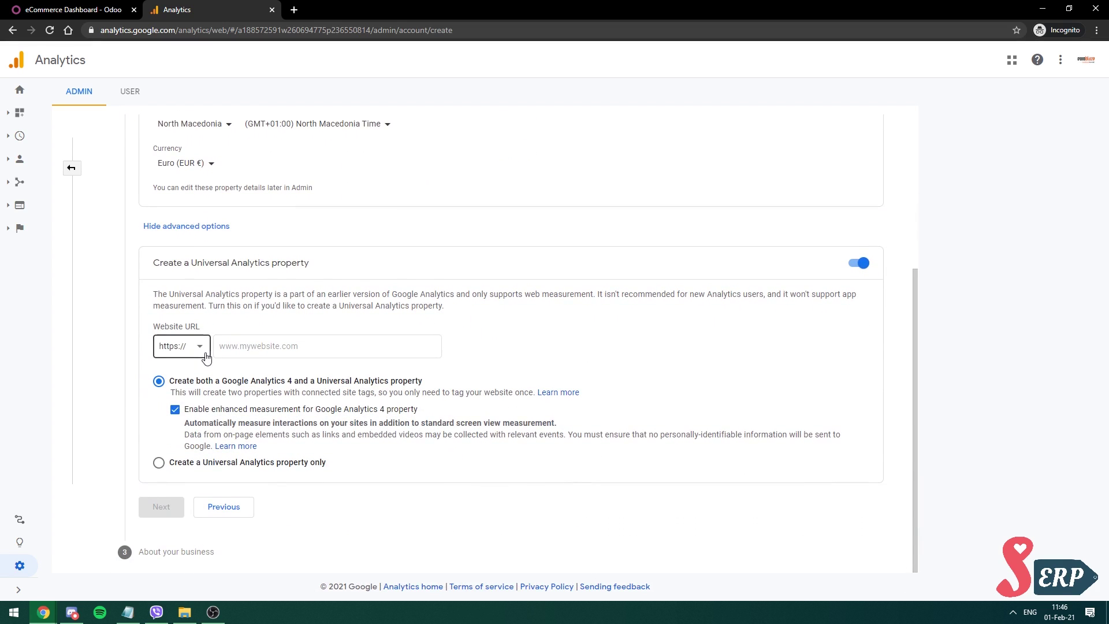
left_click(357, 344)
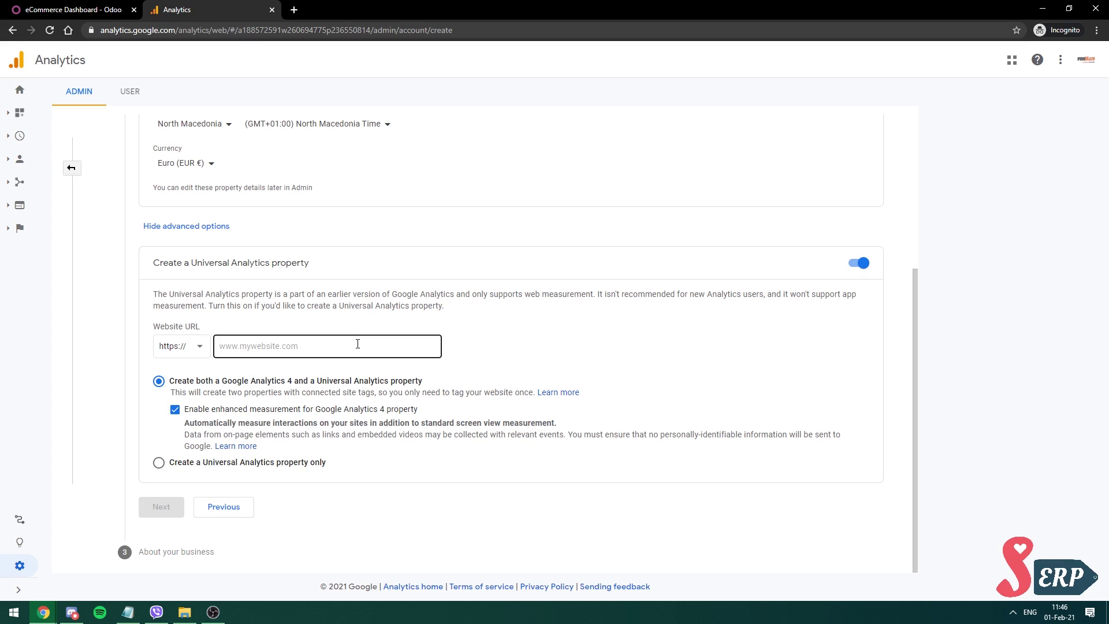
left_click(159, 461)
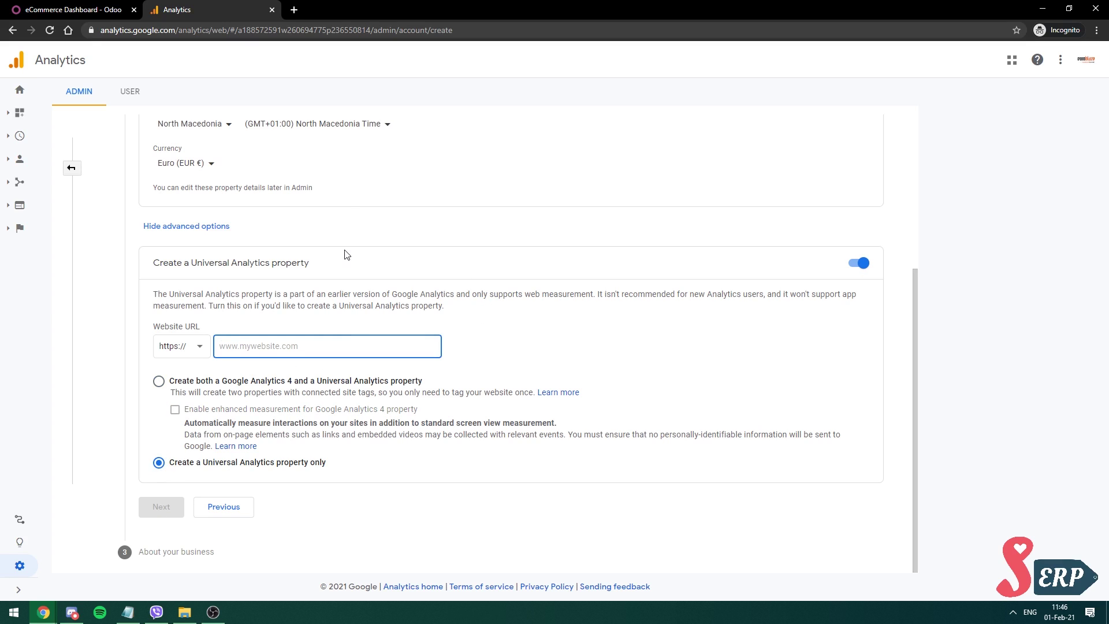
type("simplif")
type("y-erp.com/")
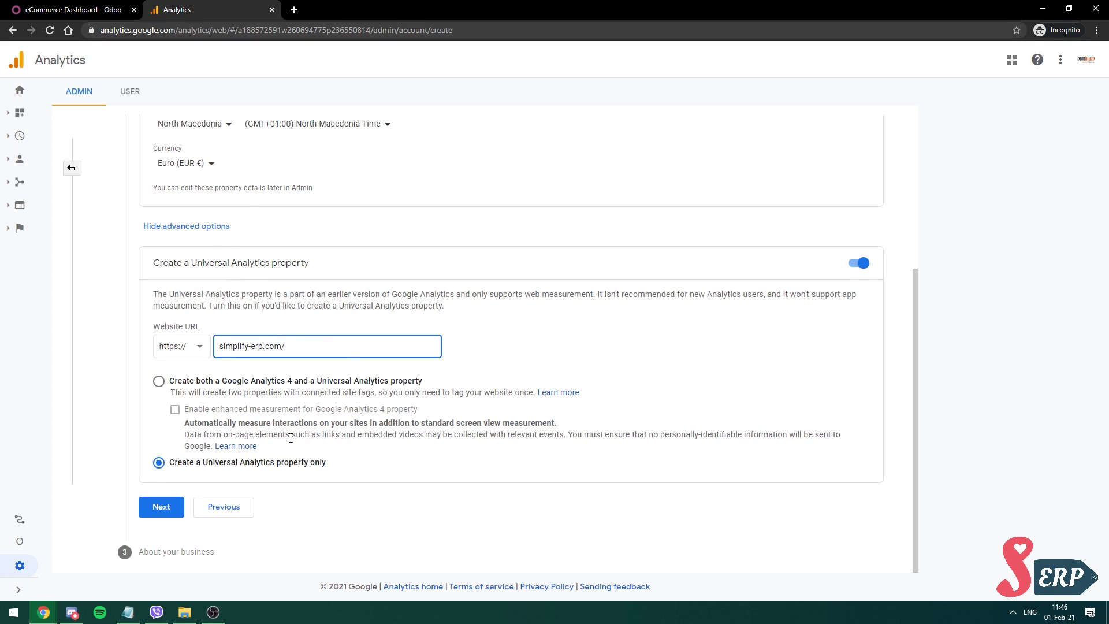
left_click(152, 509)
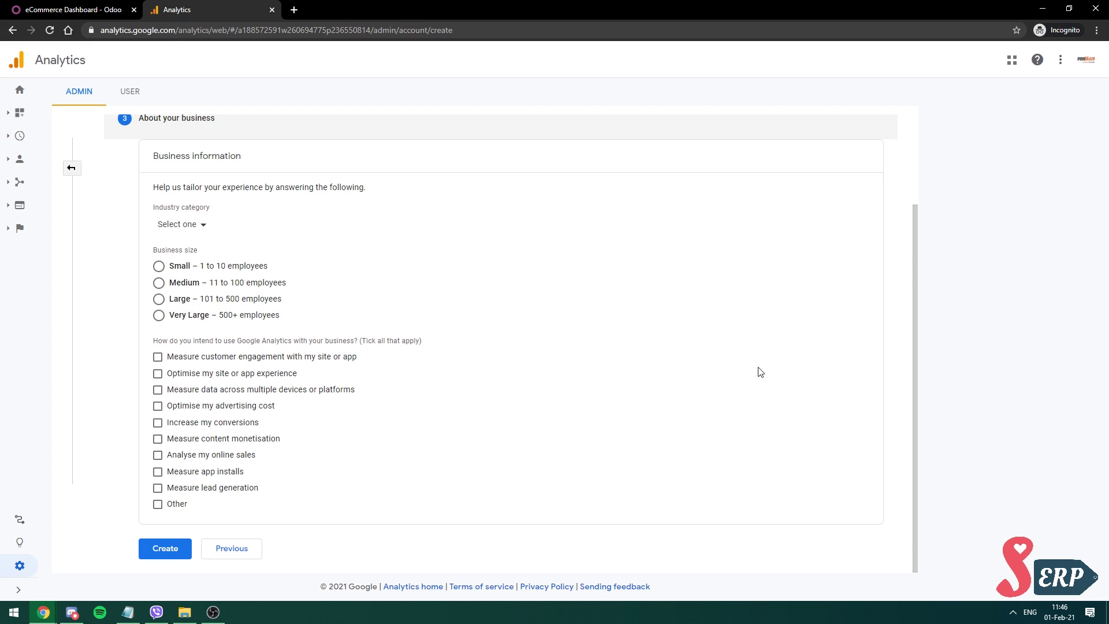
Step: Set the industry to Business & industrial and the size to Medium, then create the account
left_click(205, 227)
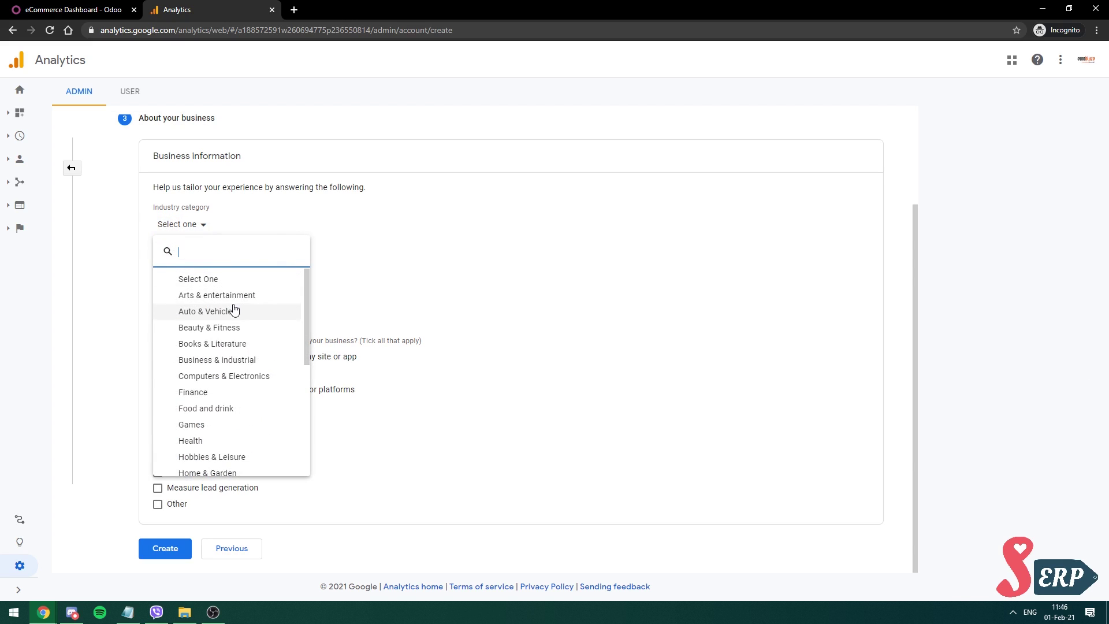
left_click(252, 363)
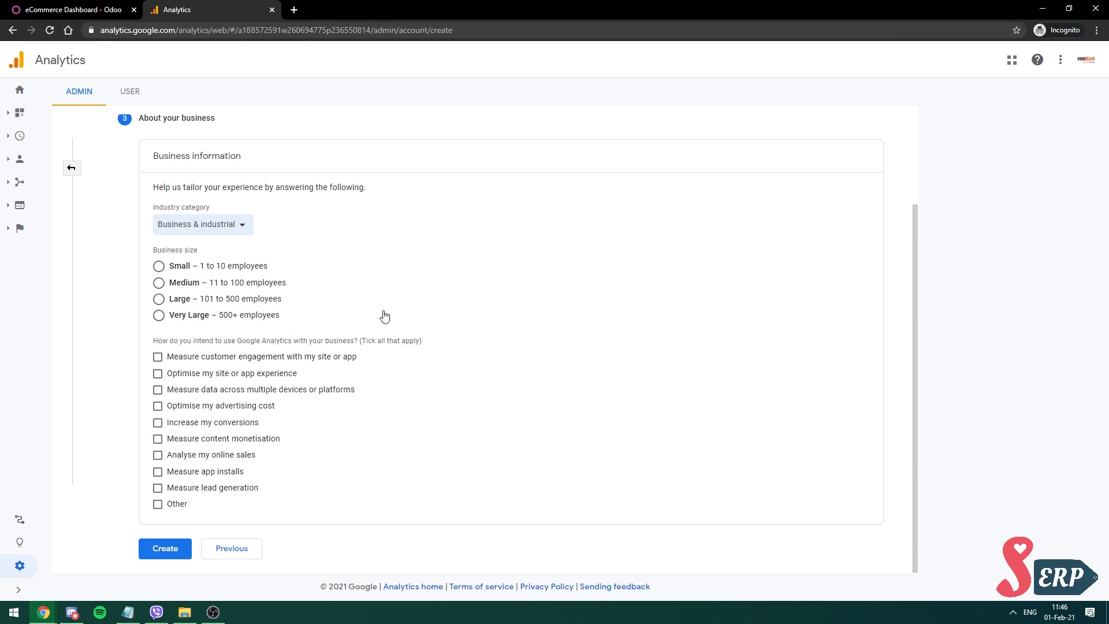
left_click(238, 285)
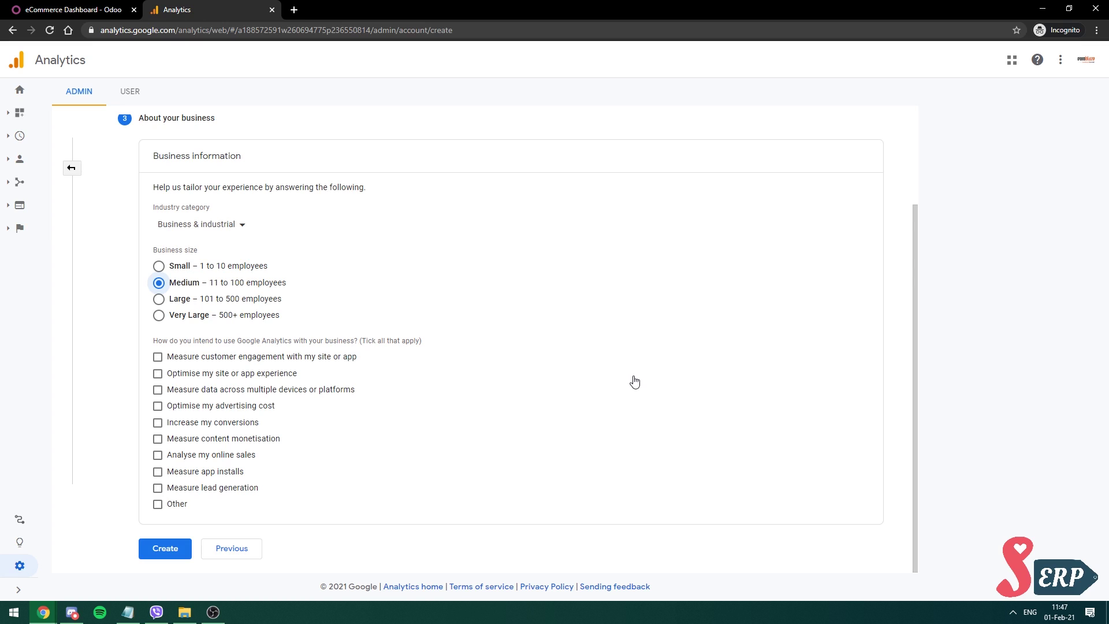
left_click(165, 549)
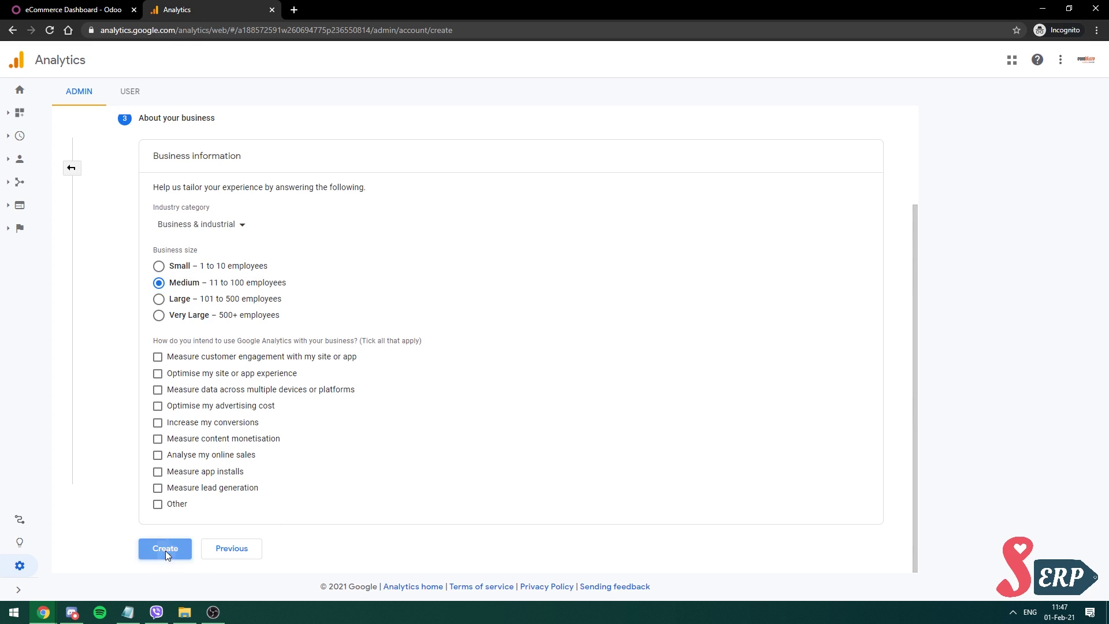
Step: Accept the Data Processing and Controller-Controller terms for North Macedonia
left_click(458, 115)
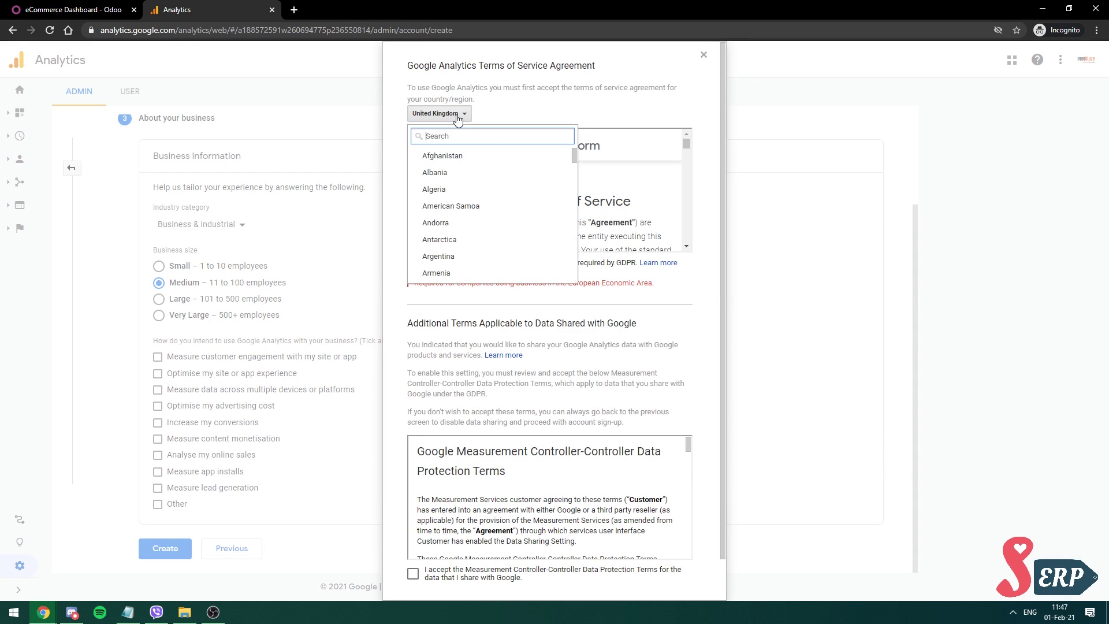
type("Macedonia")
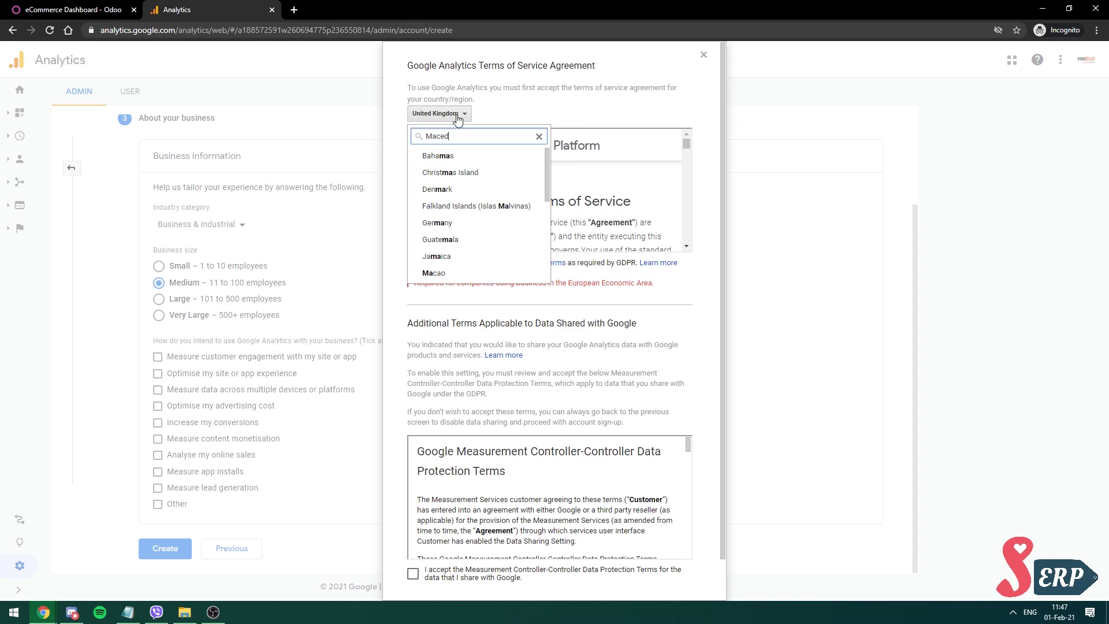
left_click(450, 155)
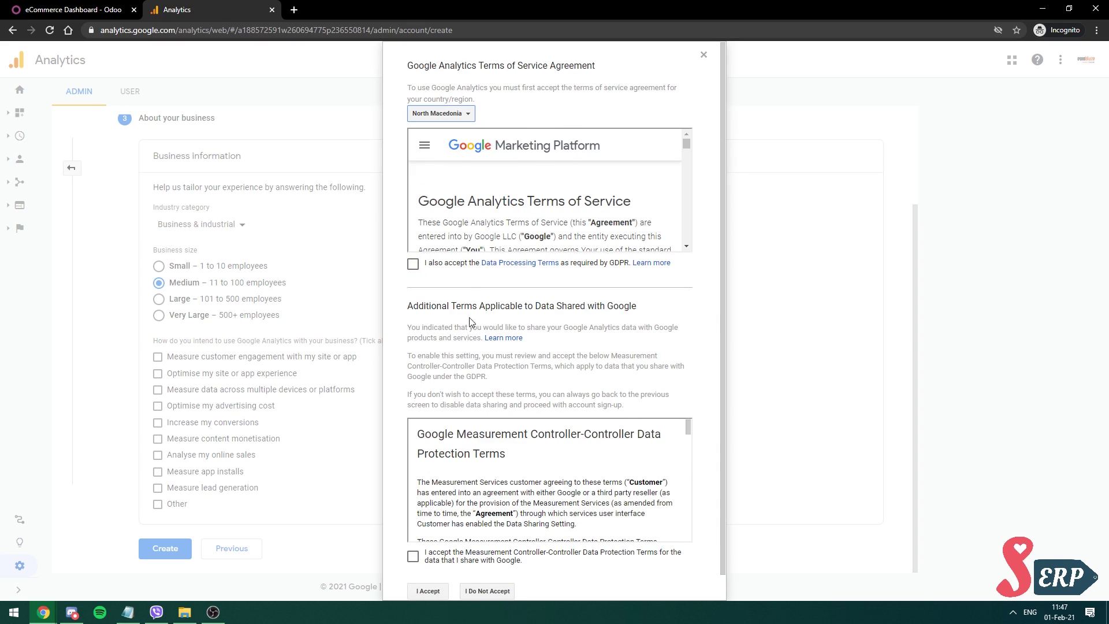
left_click(412, 264)
left_click(412, 555)
scroll(437, 591, "down", 1)
left_click(434, 569)
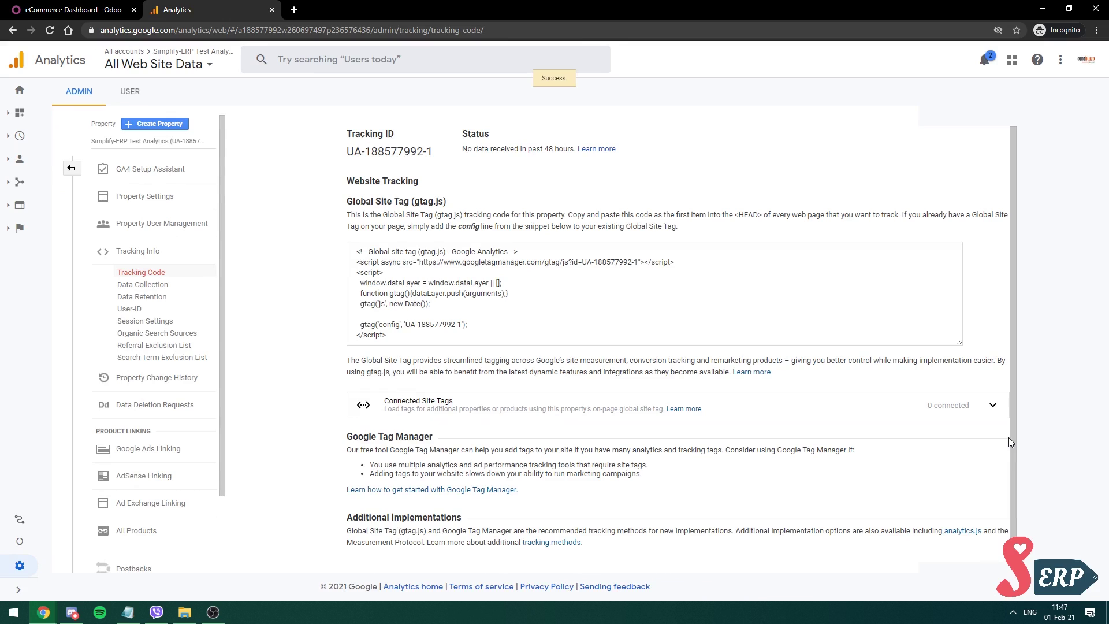
triple_click(392, 149)
key("ctrl+c")
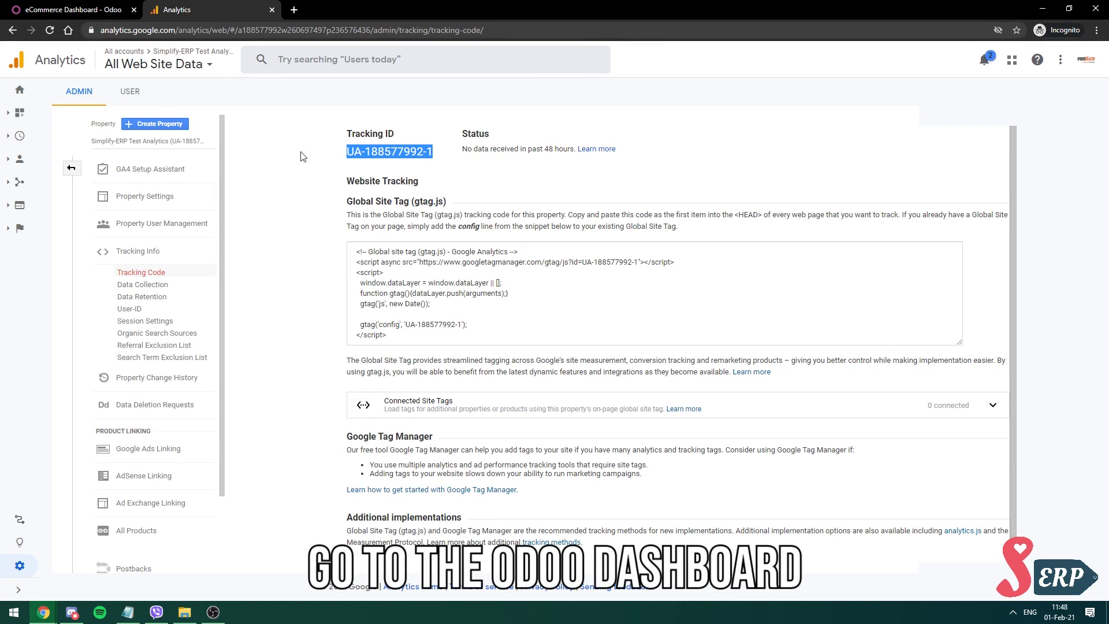
left_click(72, 6)
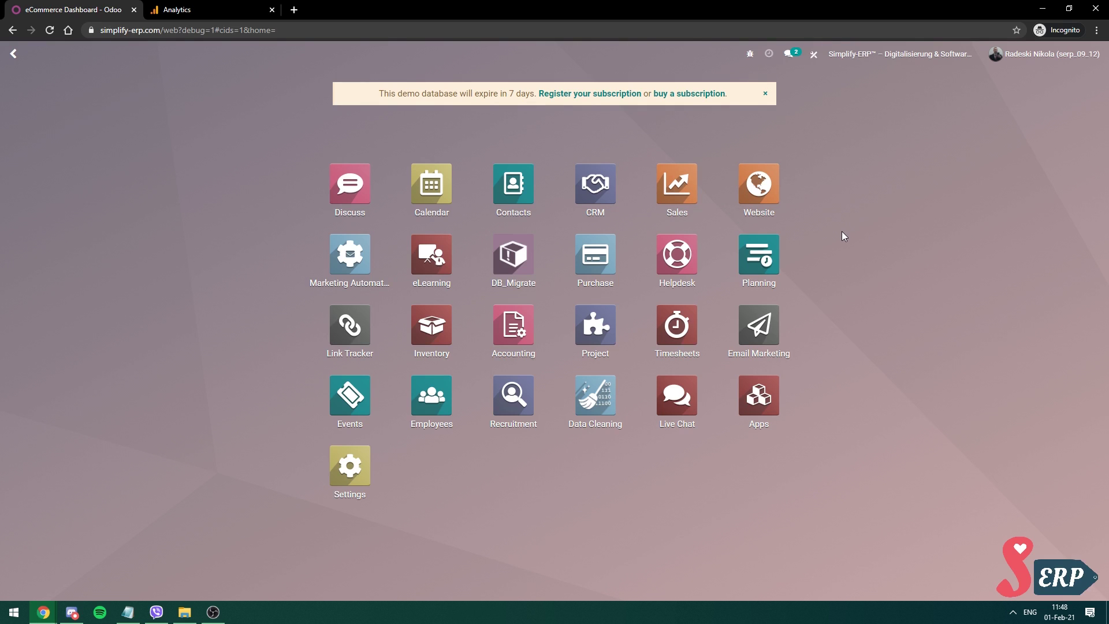
Step: Open Website Configuration > Settings and select the Simplify-ERP Nik_Test website
left_click(766, 201)
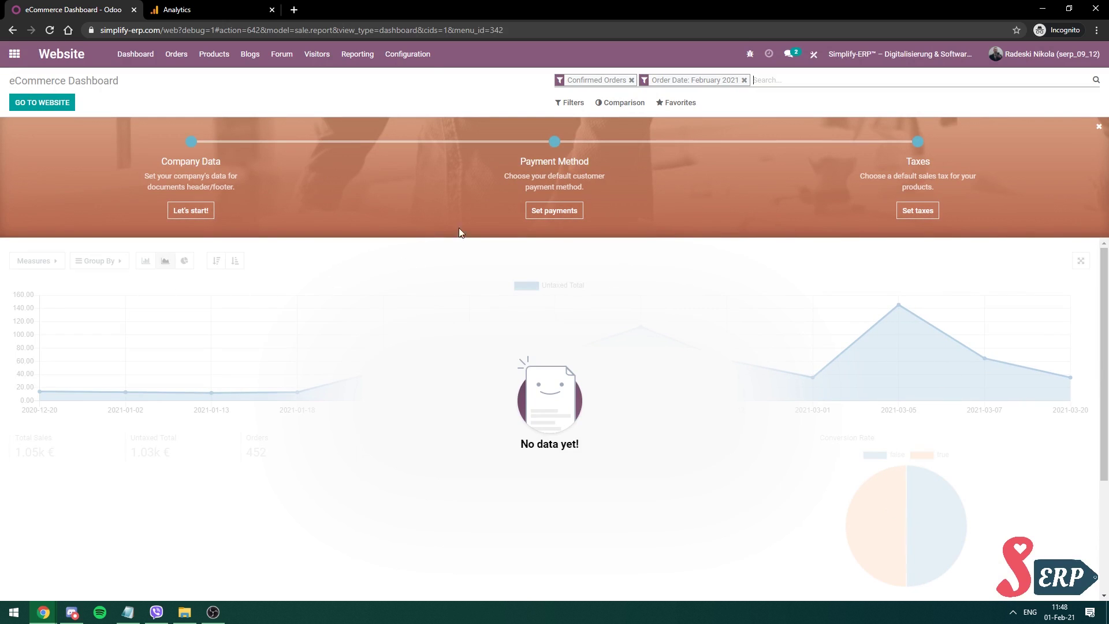
left_click(407, 53)
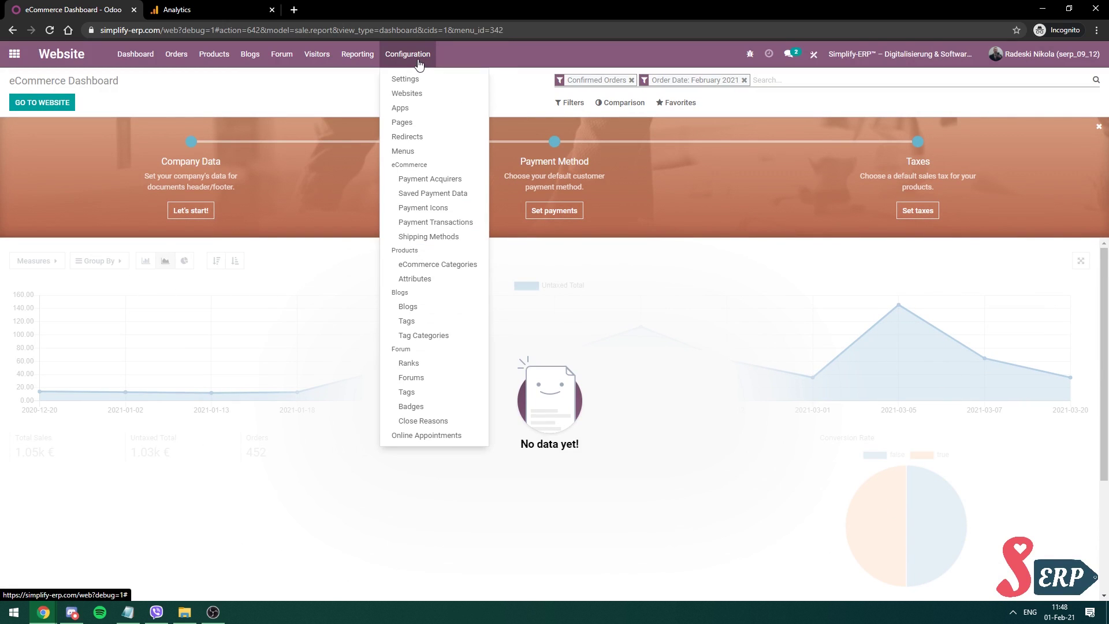
left_click(441, 83)
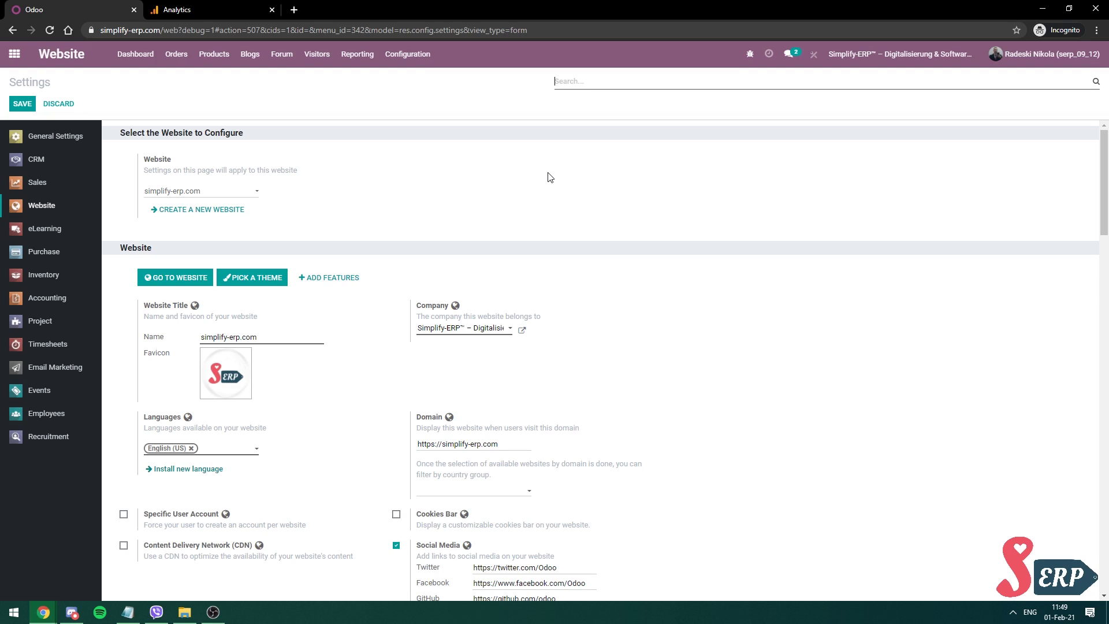
left_click(236, 192)
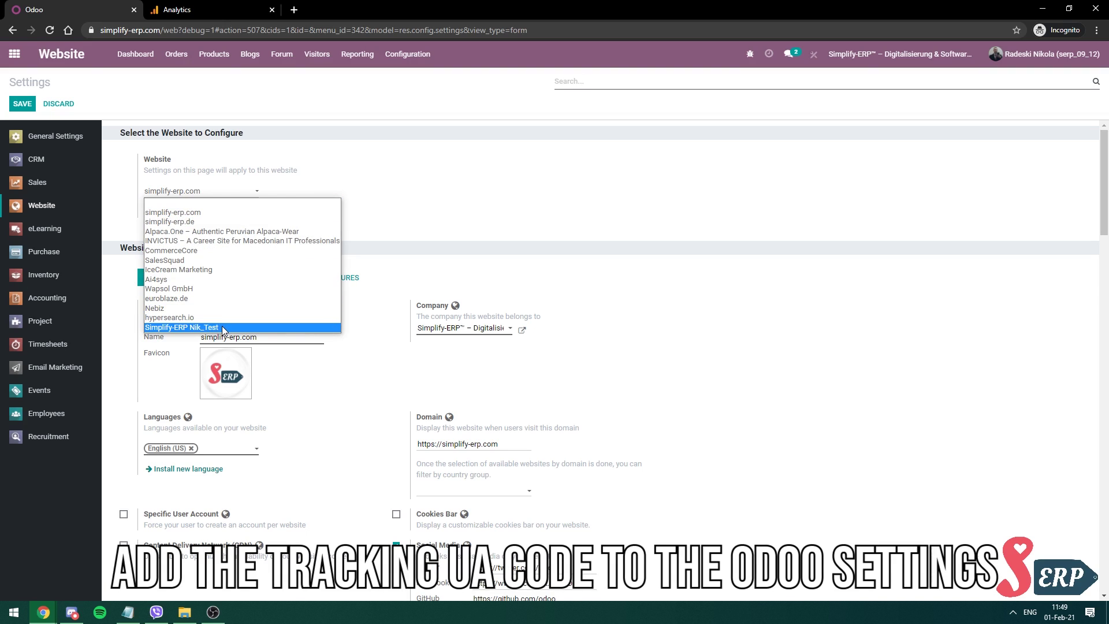
left_click(223, 328)
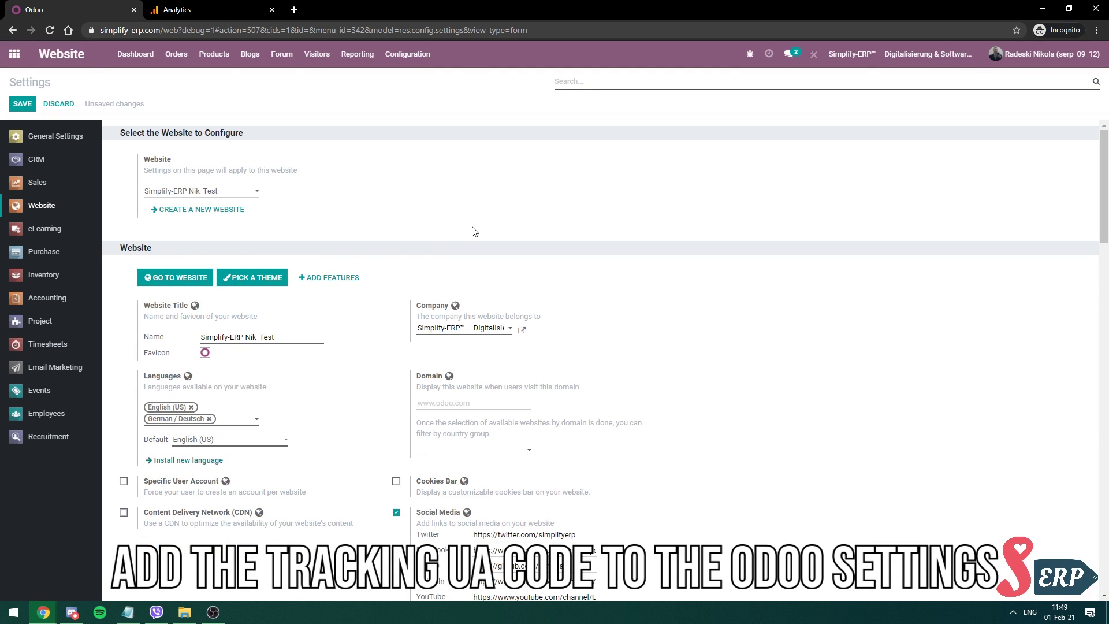
scroll(564, 231, "down", 8)
scroll(567, 231, "down", 6)
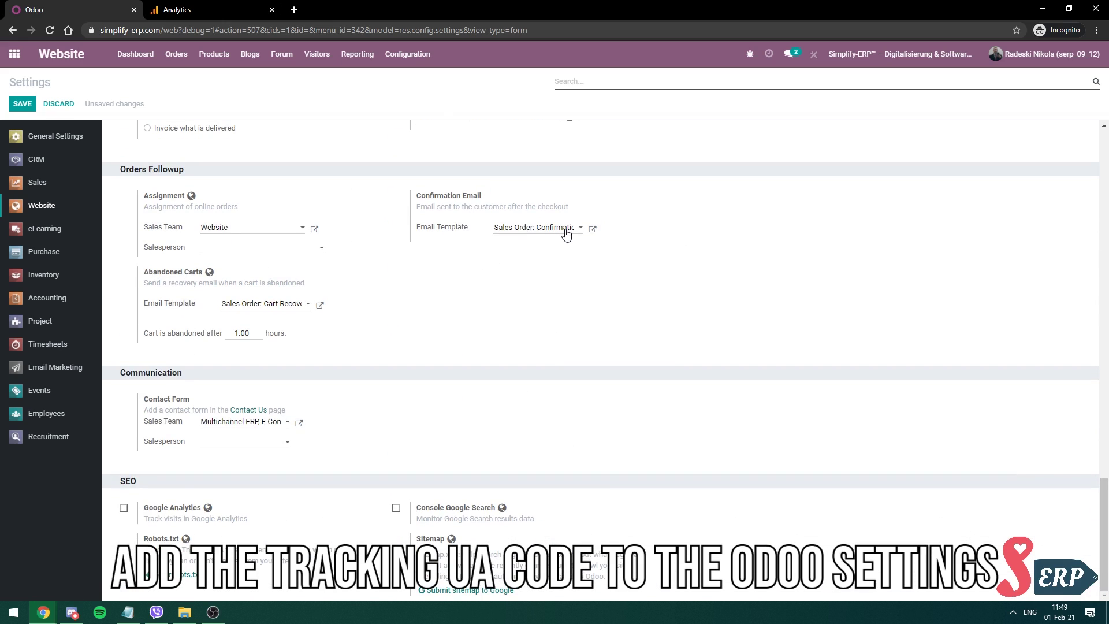
left_click(123, 509)
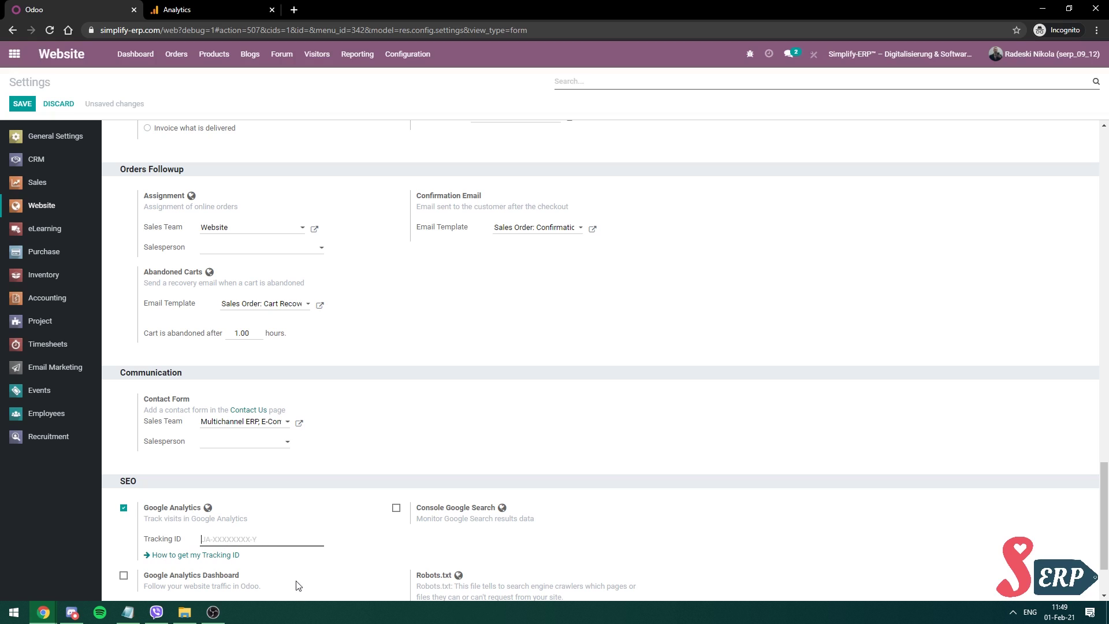
key("ctrl+v")
left_click(26, 104)
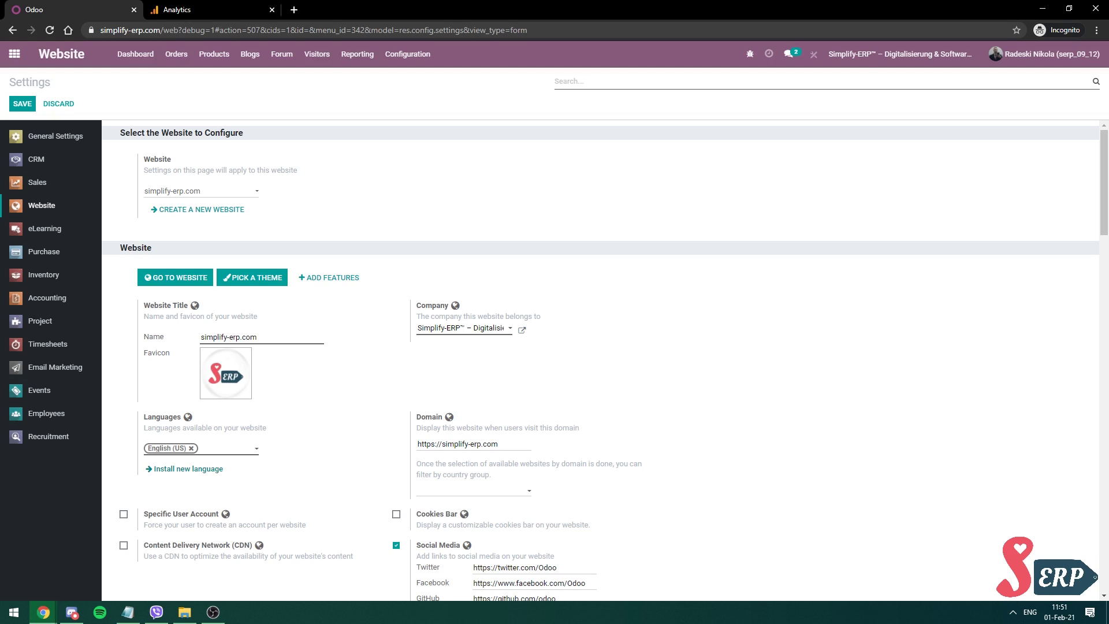
Step: Back in Analytics, open the Simplify-ERP Test property's All Web Site Data view
left_click(247, 9)
left_click(146, 65)
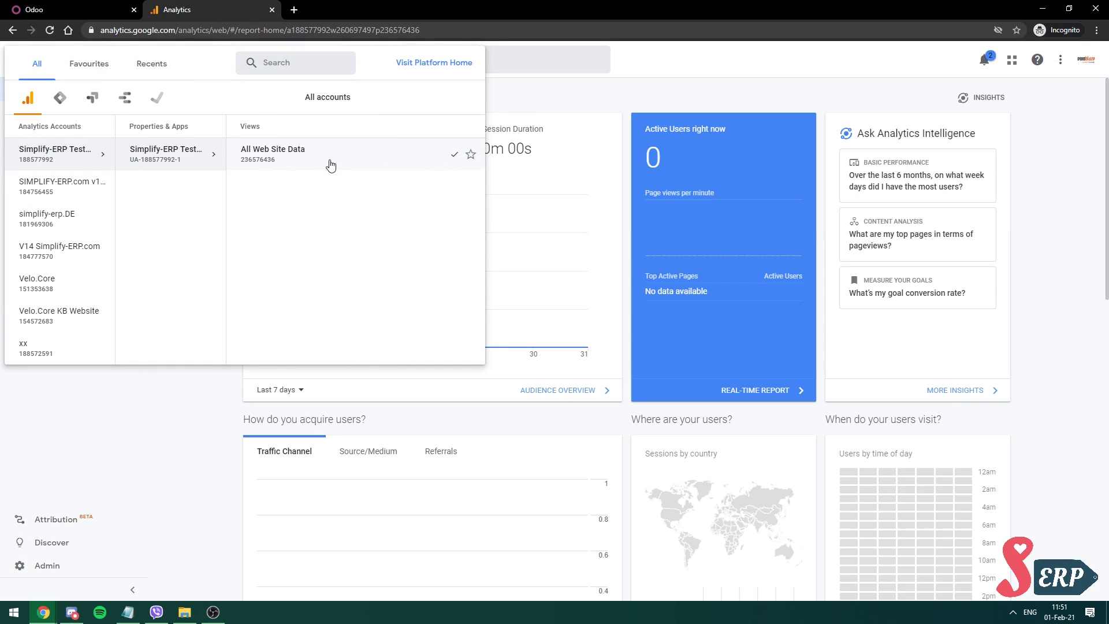
left_click(329, 161)
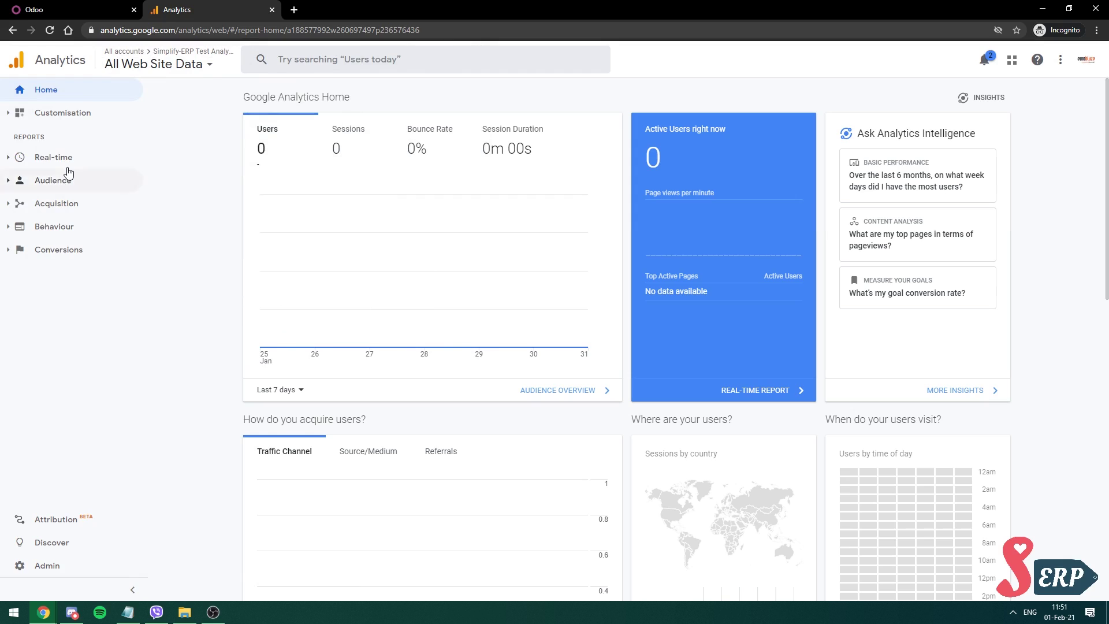